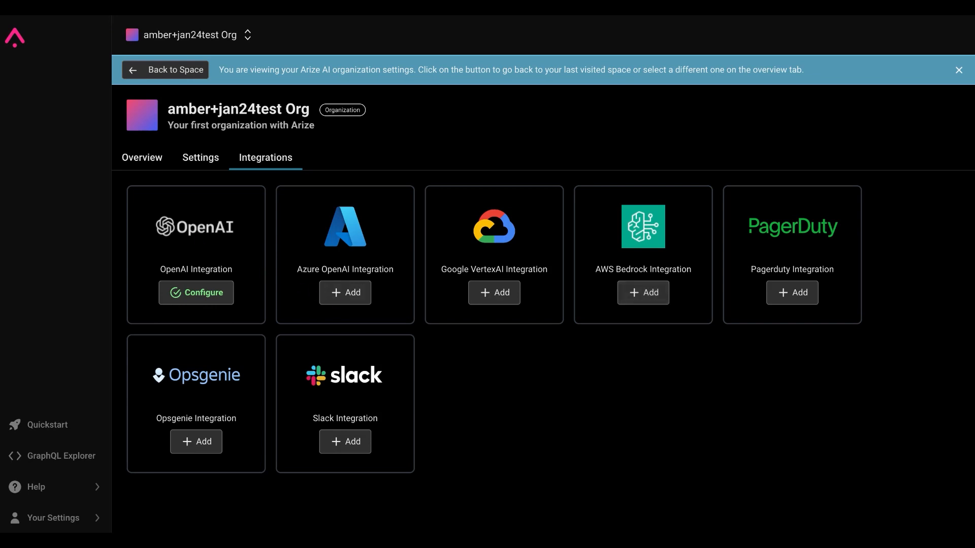
Return to the space and open the Prompt Playground from the performance tracing of arize-demo-generative-llm-search-and-retrieval-debug-prompts-with-corpus
{"action": "left_click", "coordinate": [175, 82]}
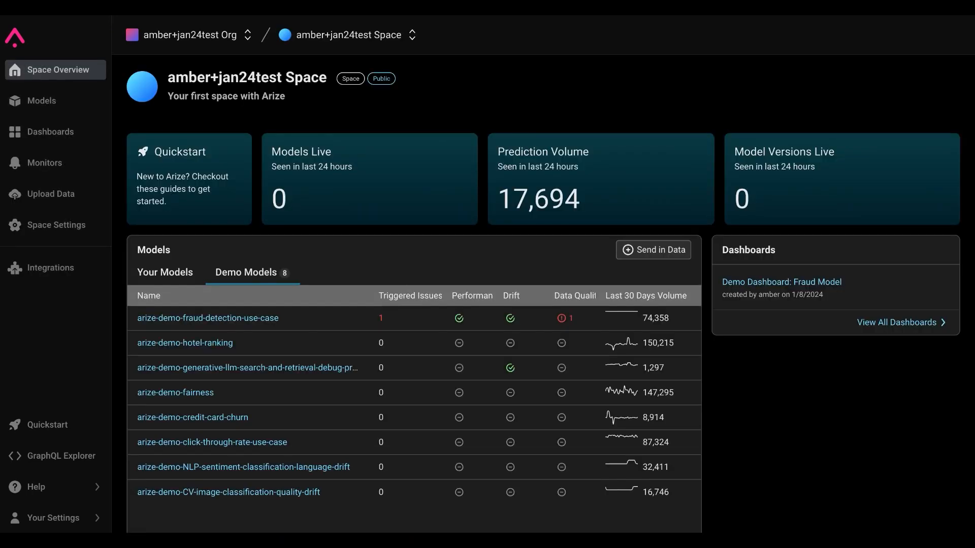
{"action": "left_click", "coordinate": [247, 368]}
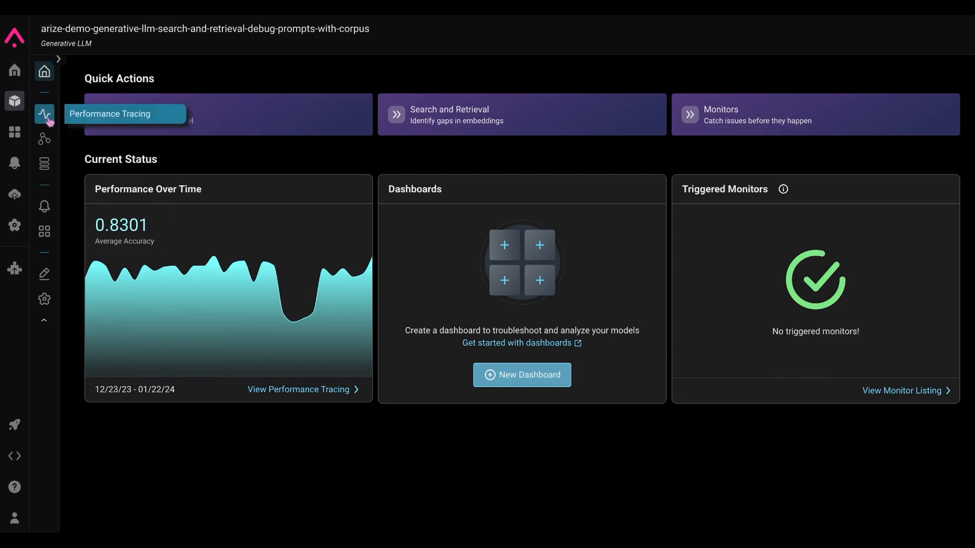
{"action": "left_click", "coordinate": [46, 117]}
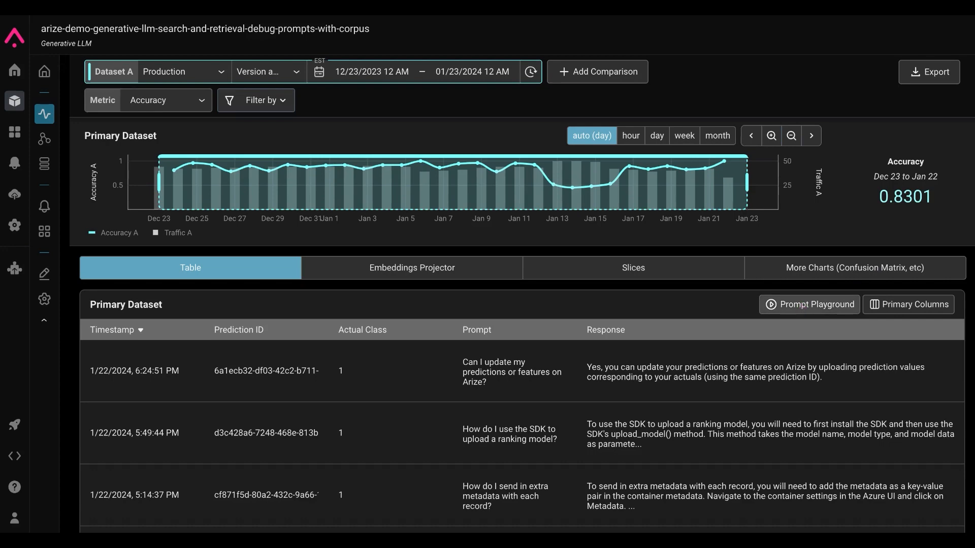
{"action": "left_click", "coordinate": [809, 305]}
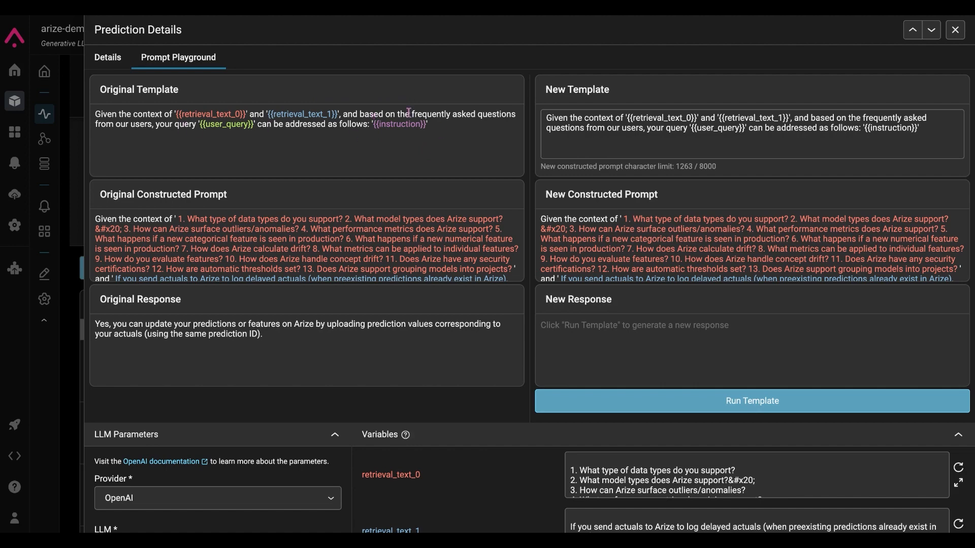
Examine the provider and LLM choices, the adjustable LLM parameters and the original LLM parameters
{"action": "scroll", "coordinate": [408, 112], "scroll_direction": "down", "scroll_amount": 4}
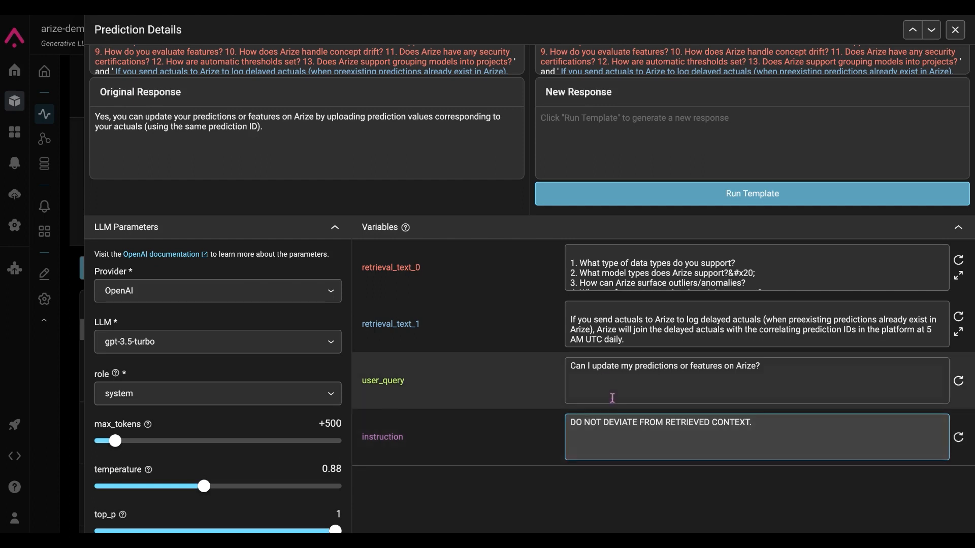
{"action": "left_click", "coordinate": [624, 385]}
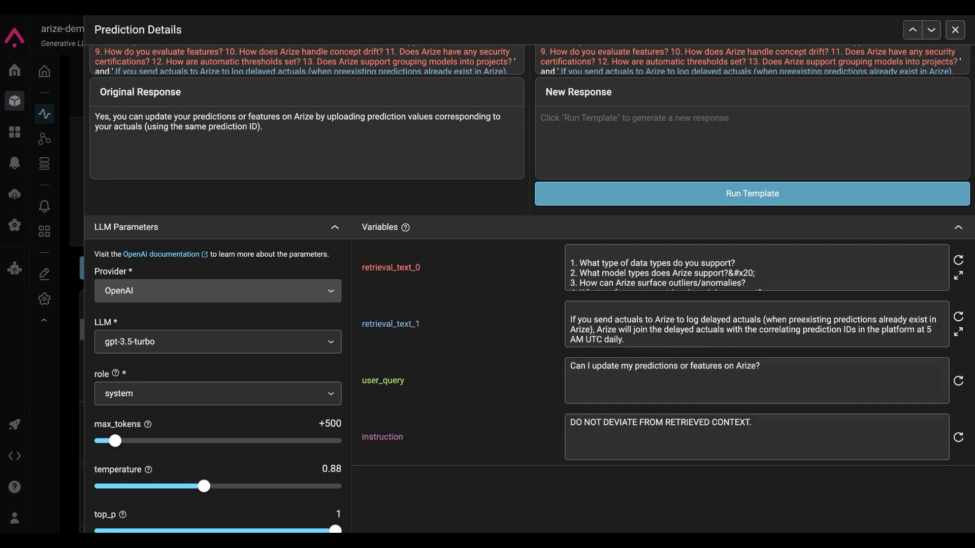
{"action": "left_click", "coordinate": [244, 299]}
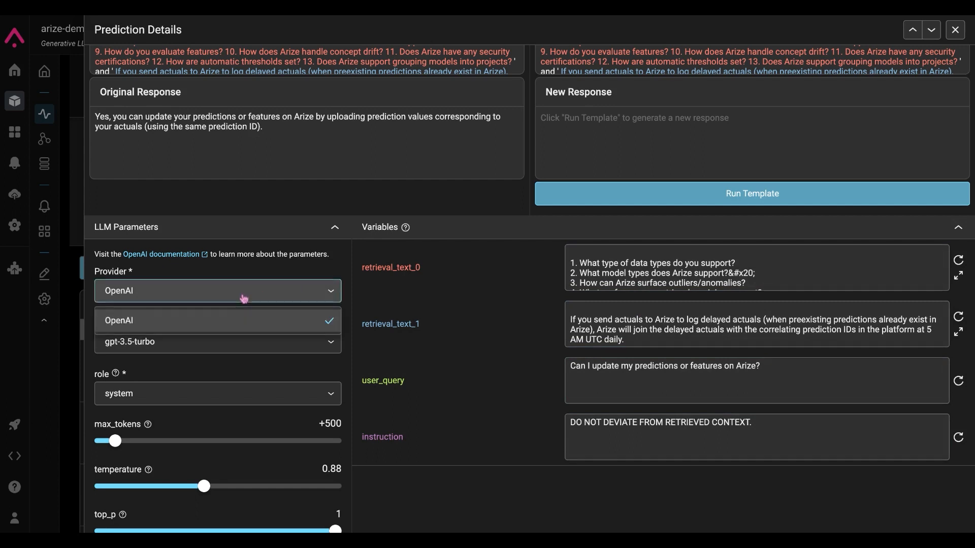
{"action": "left_click", "coordinate": [244, 298]}
{"action": "left_click", "coordinate": [208, 350]}
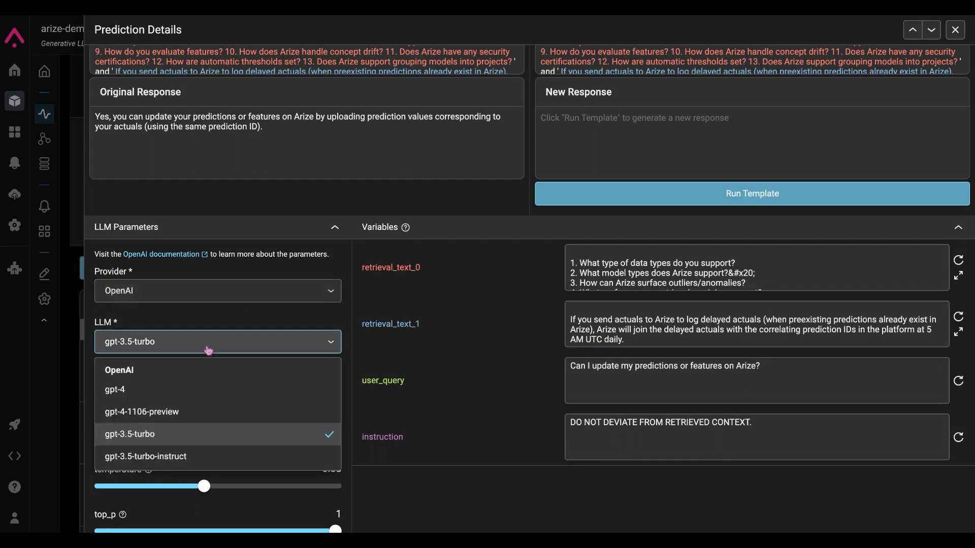
{"action": "left_click", "coordinate": [214, 316]}
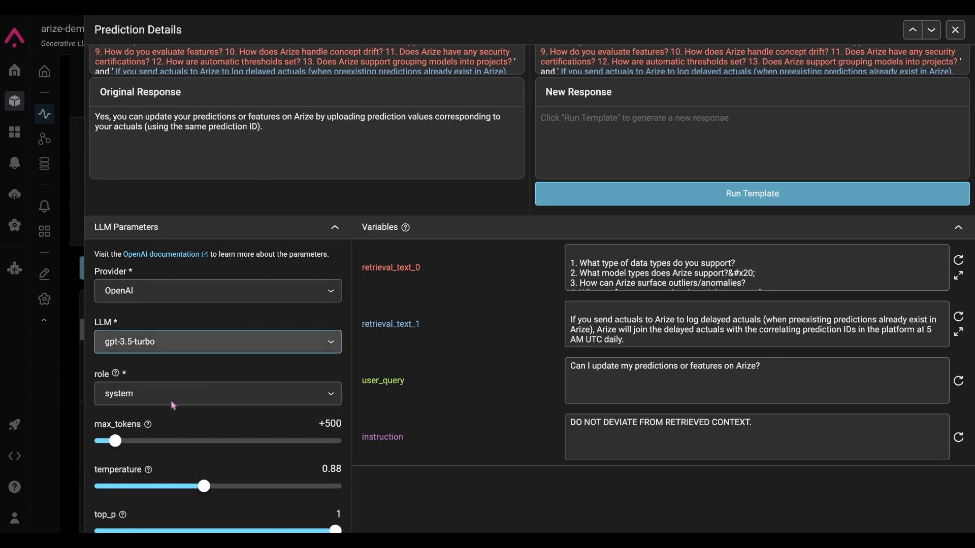
{"action": "scroll", "coordinate": [173, 401], "scroll_direction": "down", "scroll_amount": 1}
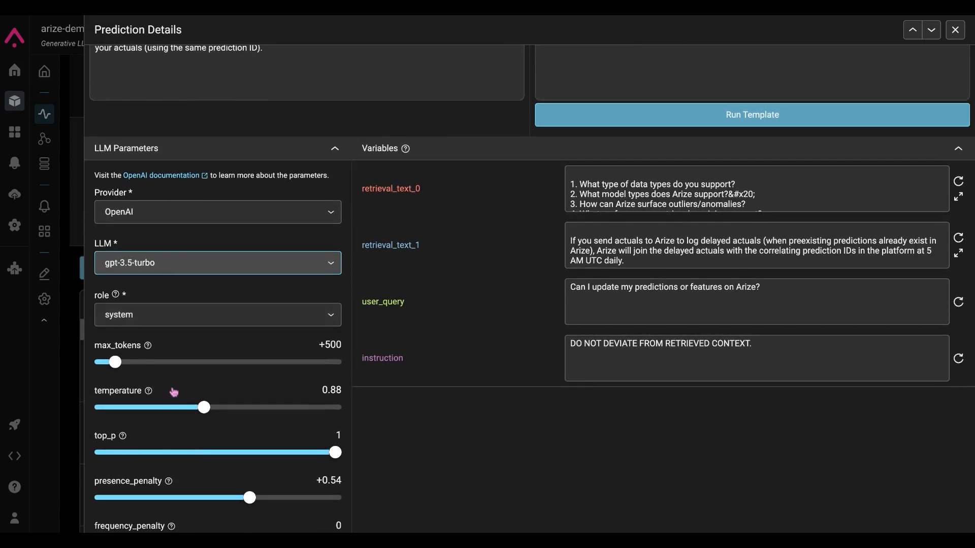
{"action": "scroll", "coordinate": [173, 393], "scroll_direction": "down", "scroll_amount": 1}
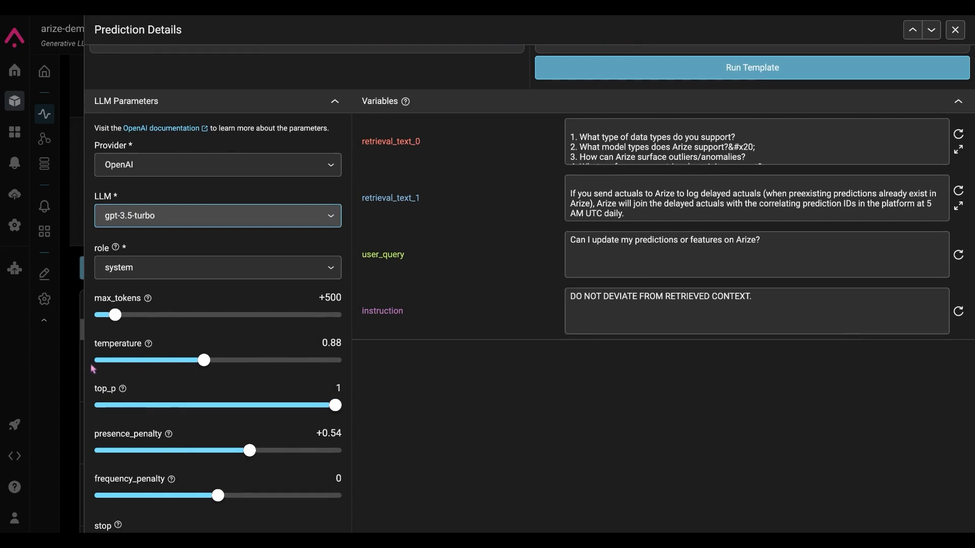
{"action": "scroll", "coordinate": [94, 369], "scroll_direction": "down", "scroll_amount": 1}
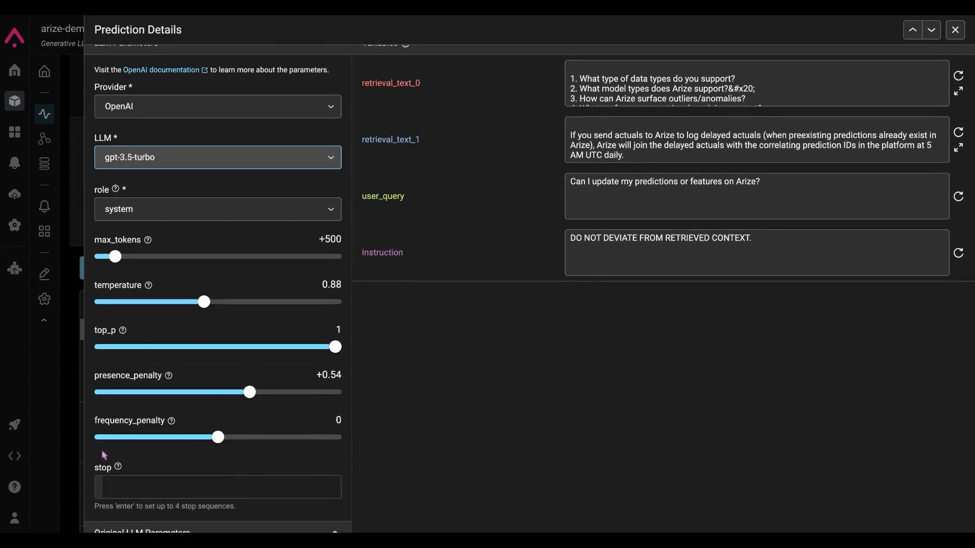
{"action": "scroll", "coordinate": [299, 362], "scroll_direction": "down", "scroll_amount": 2}
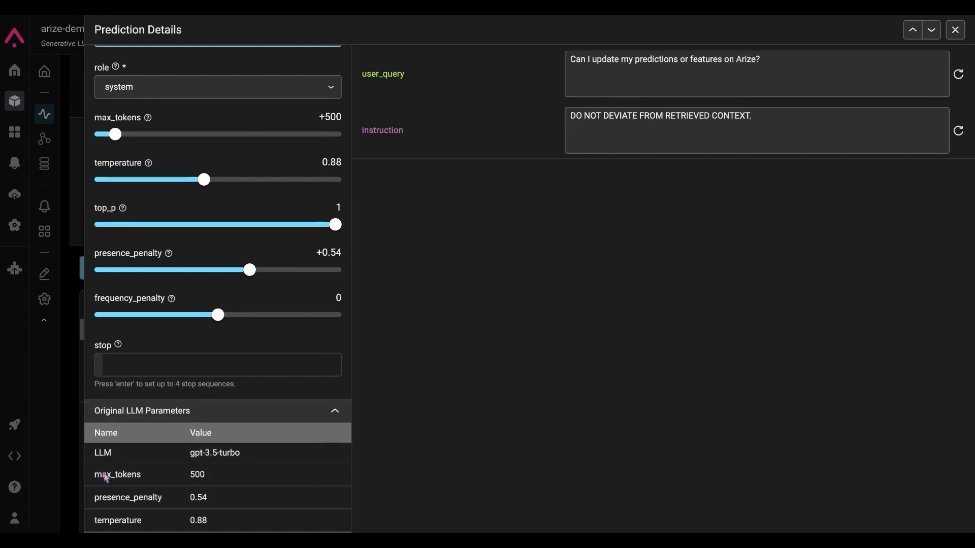
{"action": "scroll", "coordinate": [194, 385], "scroll_direction": "up", "scroll_amount": 8}
Examine the retrieval_text, user_query and instruction variables and where the original template uses them
{"action": "scroll", "coordinate": [194, 385], "scroll_direction": "down", "scroll_amount": 1}
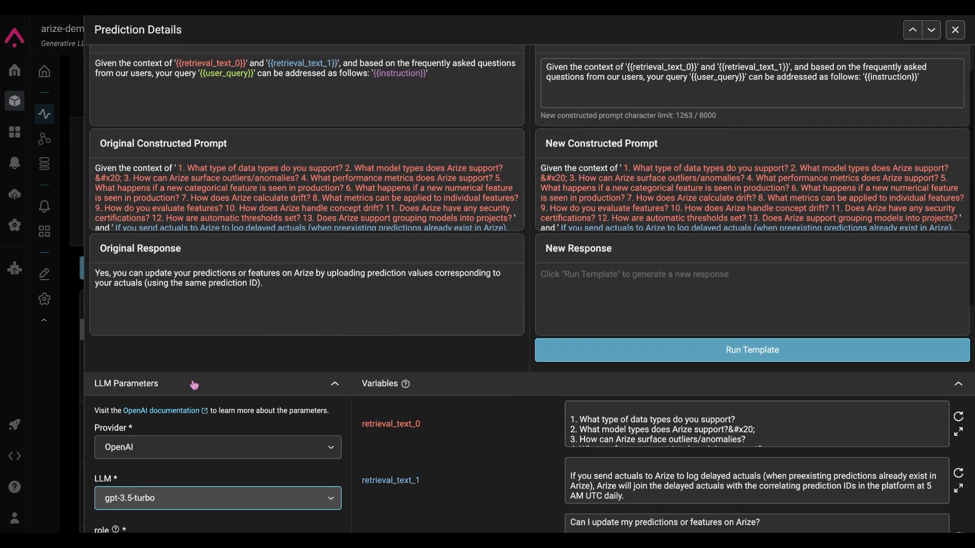
{"action": "scroll", "coordinate": [482, 451], "scroll_direction": "down", "scroll_amount": 2}
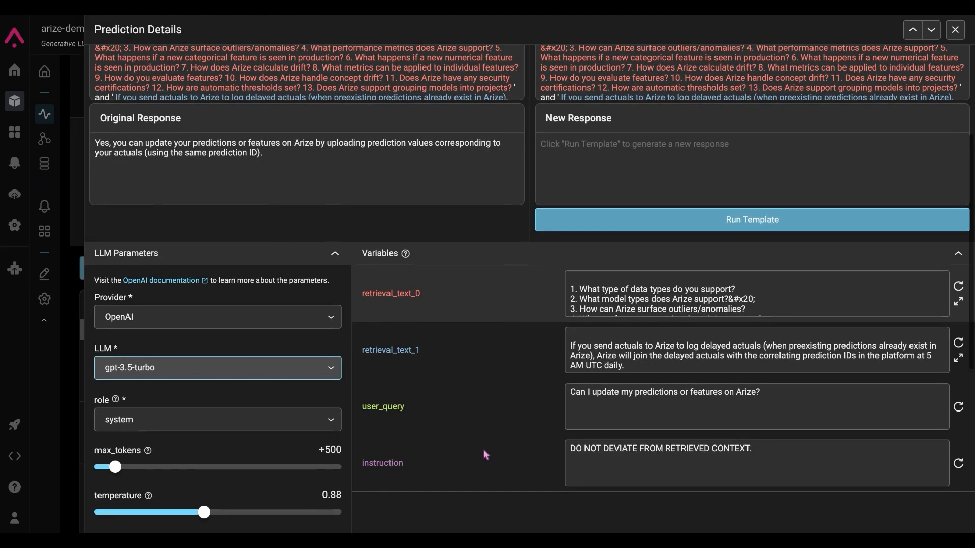
{"action": "left_click", "coordinate": [591, 484]}
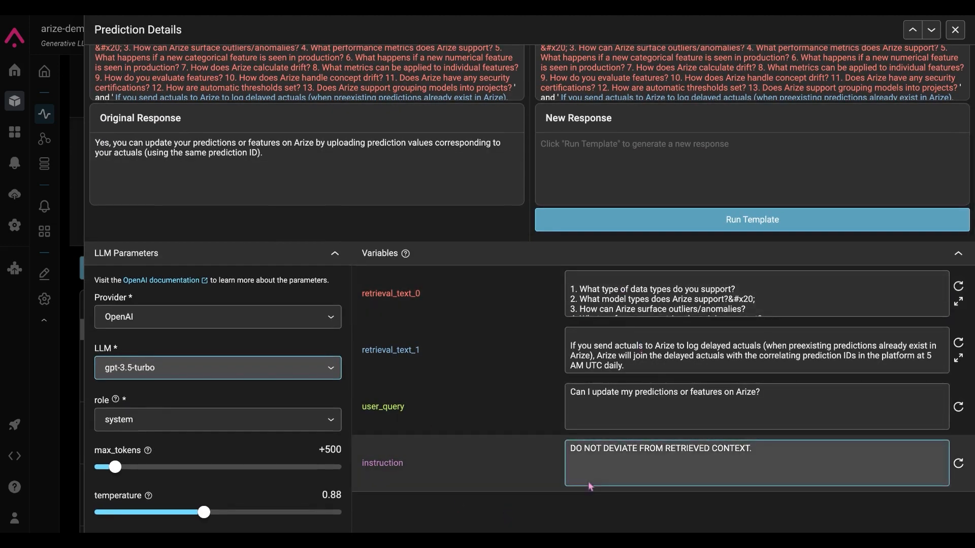
{"action": "left_click", "coordinate": [622, 406]}
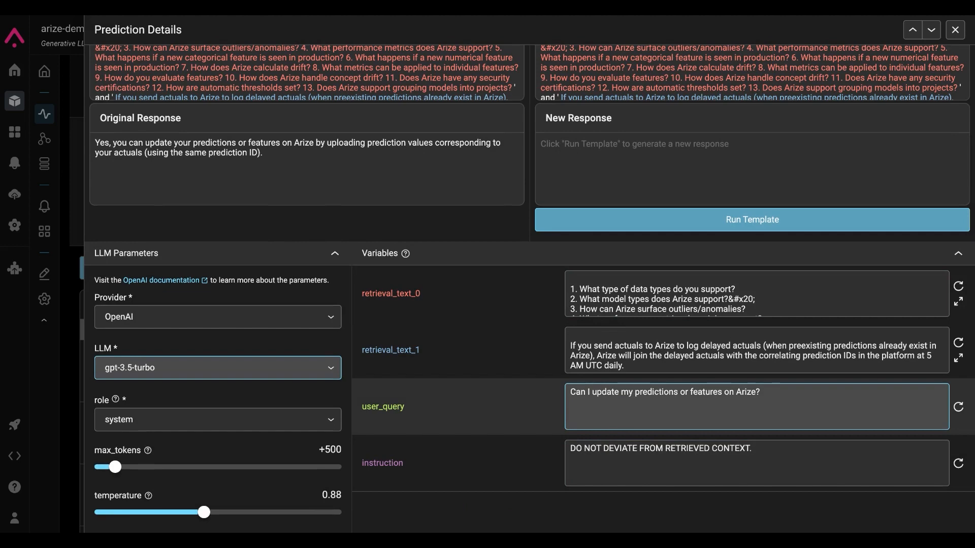
{"action": "left_click", "coordinate": [625, 472]}
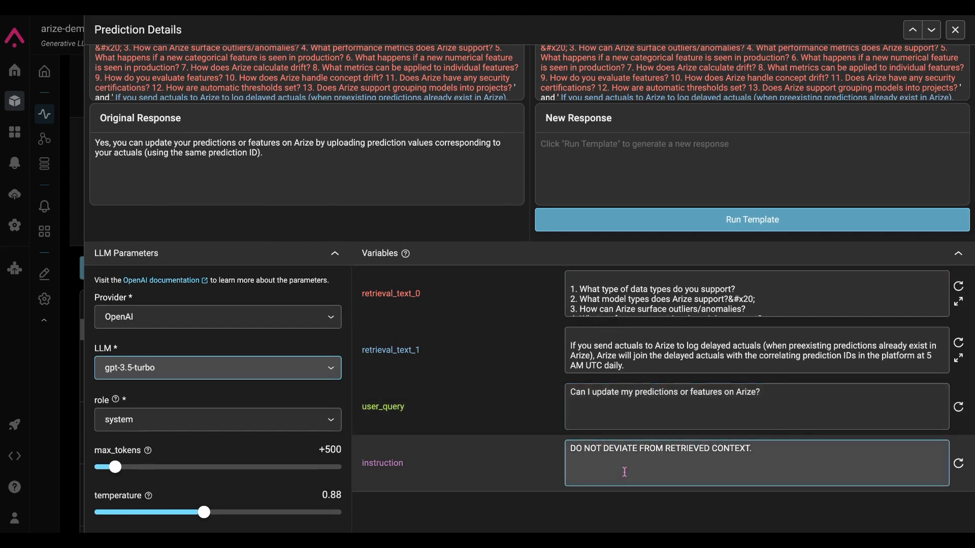
{"action": "scroll", "coordinate": [685, 297], "scroll_direction": "up", "scroll_amount": 3}
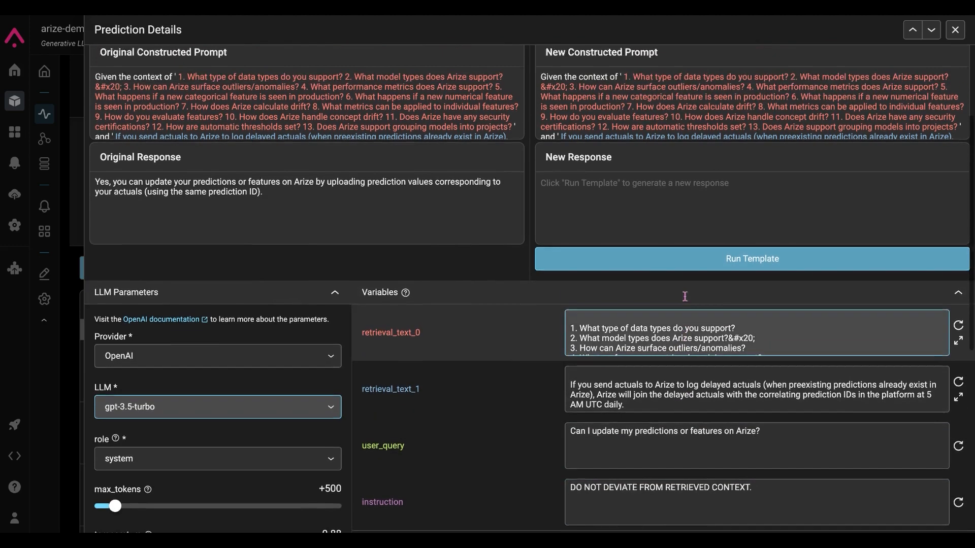
{"action": "scroll", "coordinate": [685, 296], "scroll_direction": "up", "scroll_amount": 2}
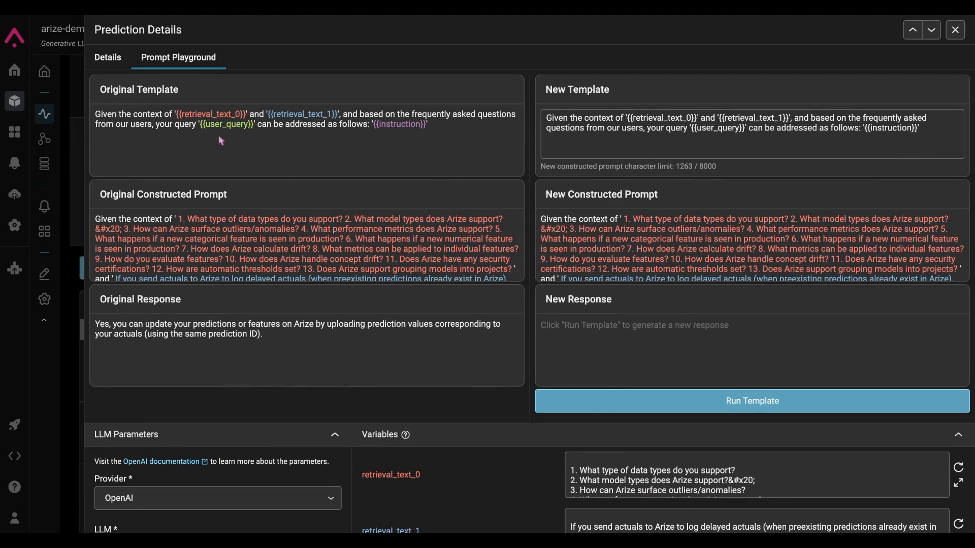
{"action": "scroll", "coordinate": [646, 411], "scroll_direction": "down", "scroll_amount": 5}
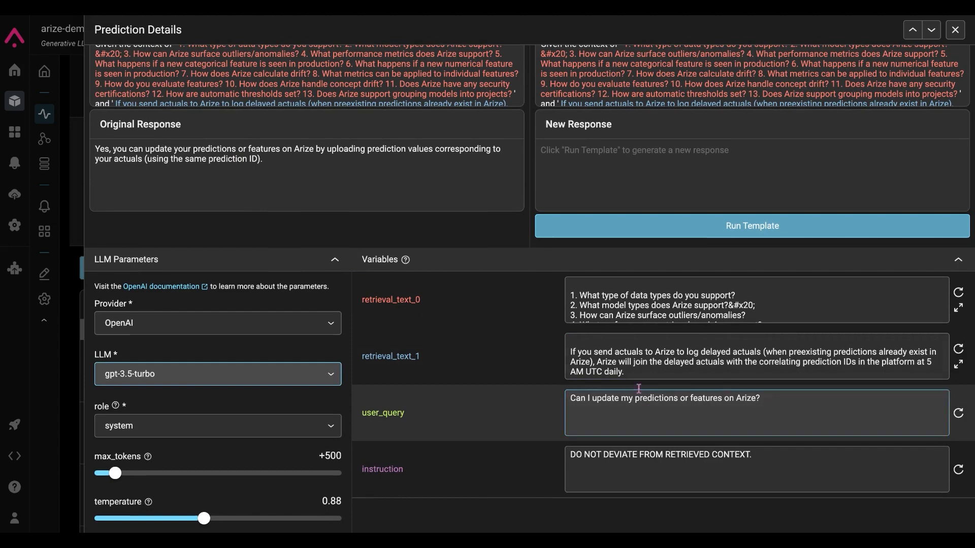
{"action": "scroll", "coordinate": [418, 241], "scroll_direction": "up", "scroll_amount": 2}
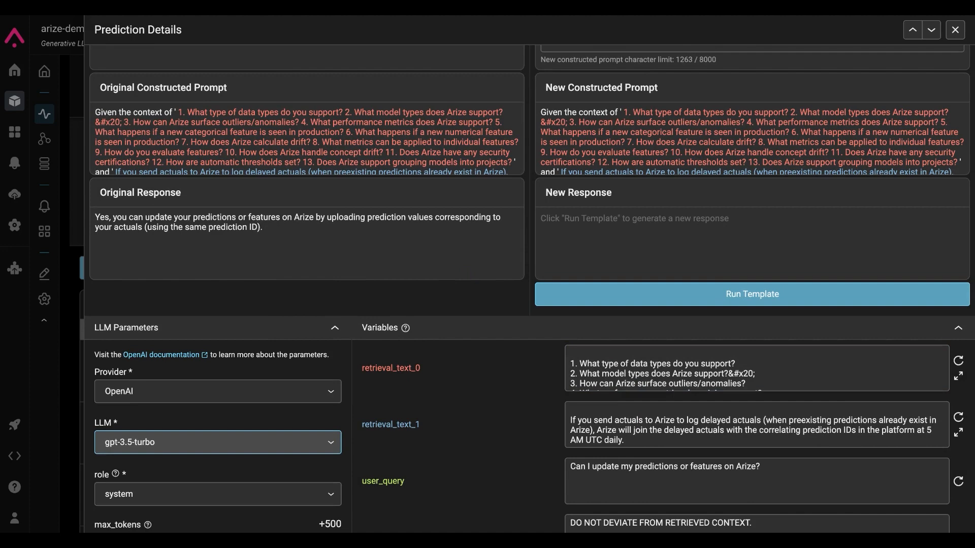
{"action": "scroll", "coordinate": [415, 302], "scroll_direction": "up", "scroll_amount": 3}
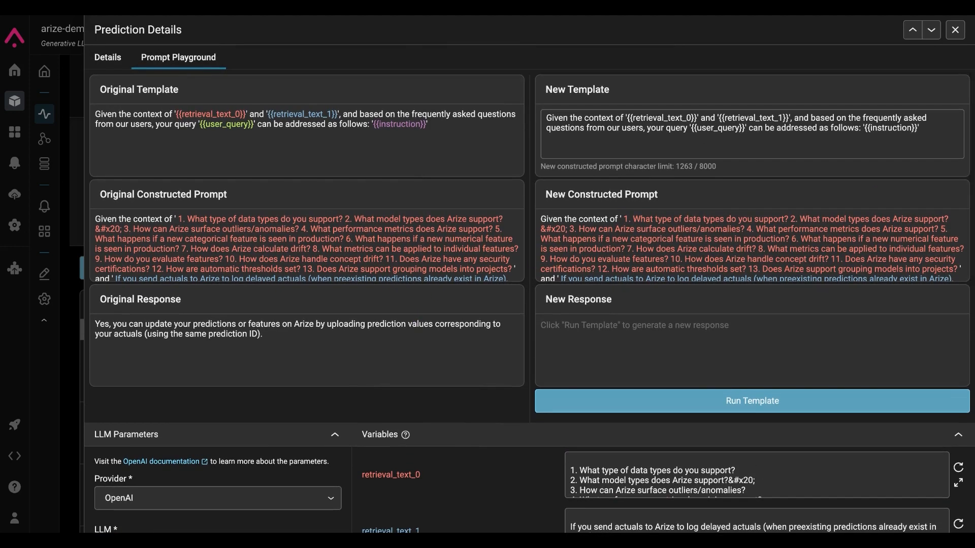
Add 'Direct the user if they have additional questions to ask them in the Arize Community Slack channel' after {{instruction}} in the new template and run it
{"action": "left_click", "coordinate": [919, 127]}
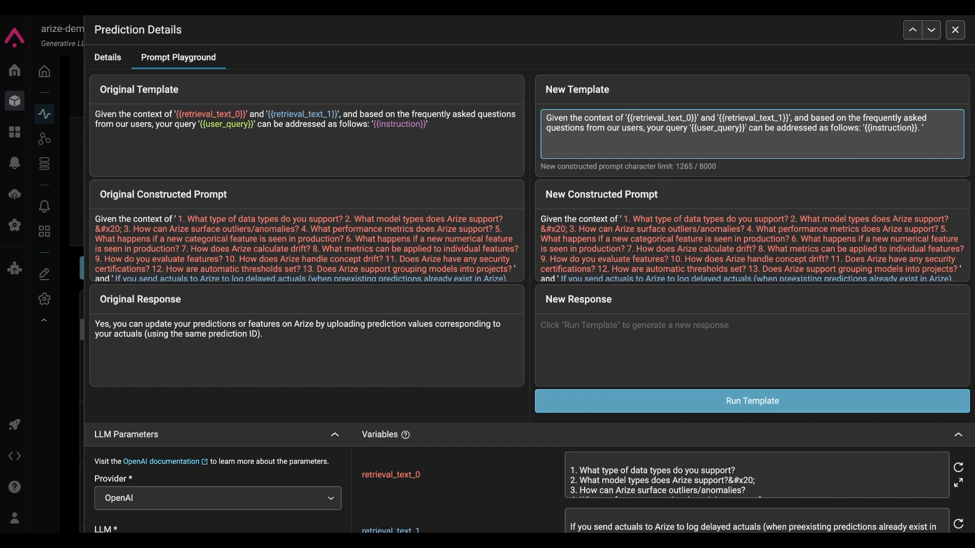
{"action": "type", "text": "Direct the user if they have a"}
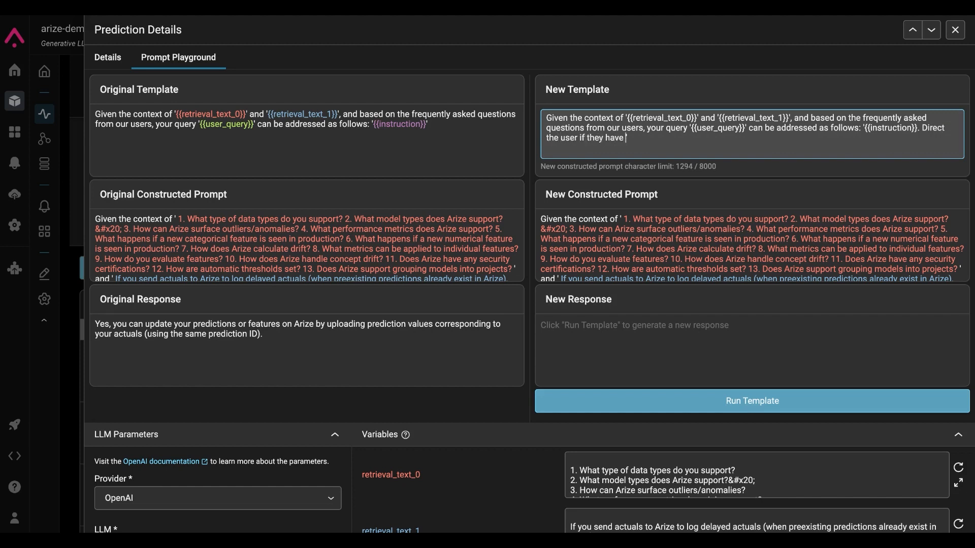
{"action": "type", "text": "dditional questions to ask"}
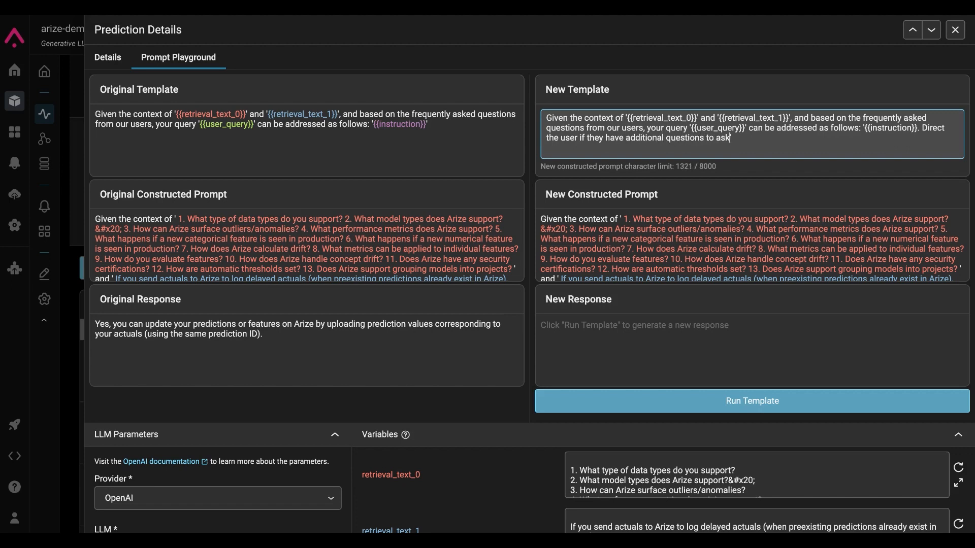
{"action": "type", "text": " them in the Arize Comu"}
{"action": "key", "text": "BackSpace"}
{"action": "type", "text": "muni"}
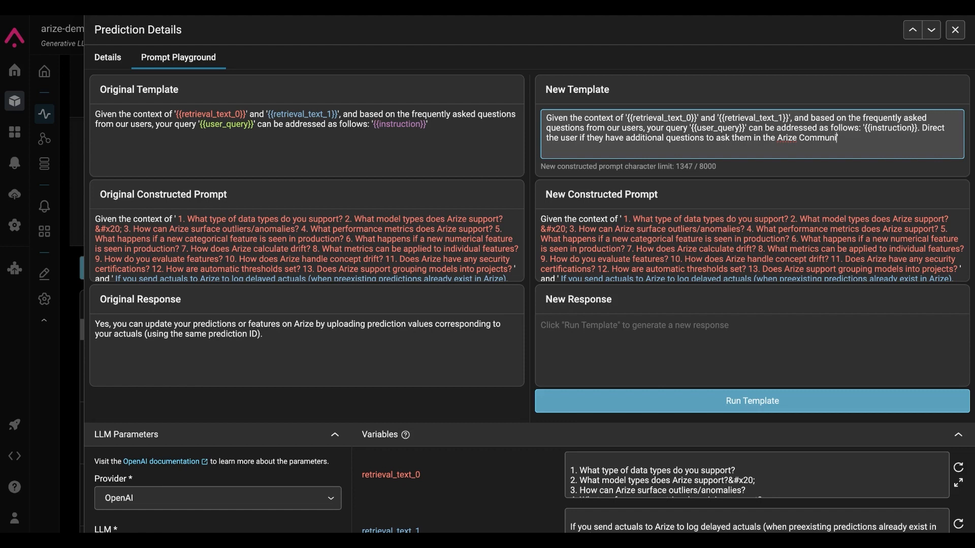
{"action": "type", "text": "ty Slack channel"}
{"action": "left_click", "coordinate": [731, 401]}
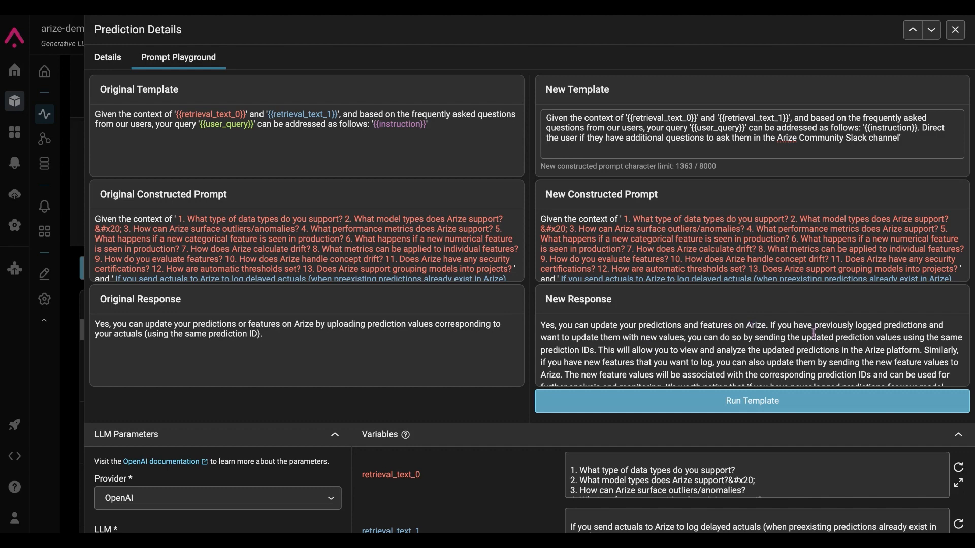
{"action": "scroll", "coordinate": [833, 341], "scroll_direction": "down", "scroll_amount": 1}
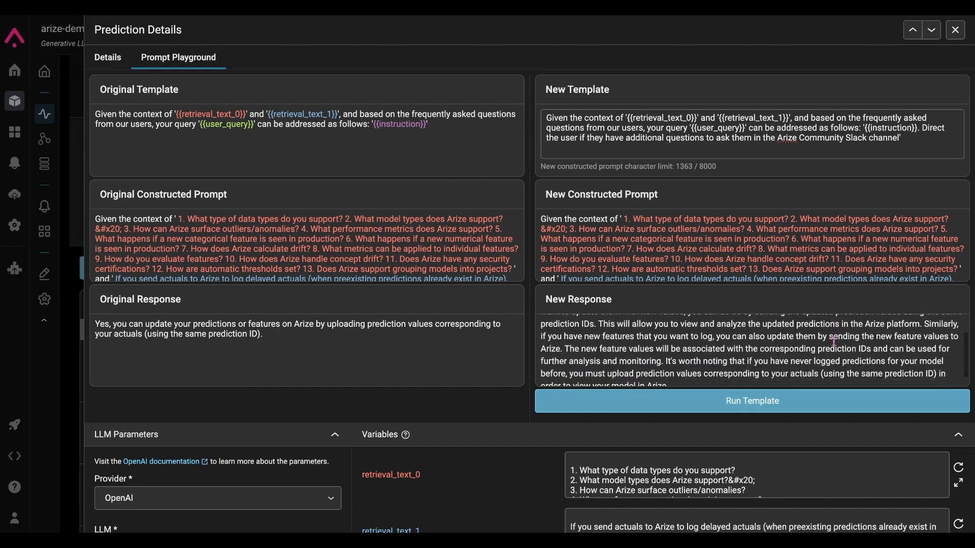
{"action": "scroll", "coordinate": [834, 340], "scroll_direction": "down", "scroll_amount": 1}
{"action": "scroll", "coordinate": [833, 340], "scroll_direction": "up", "scroll_amount": 2}
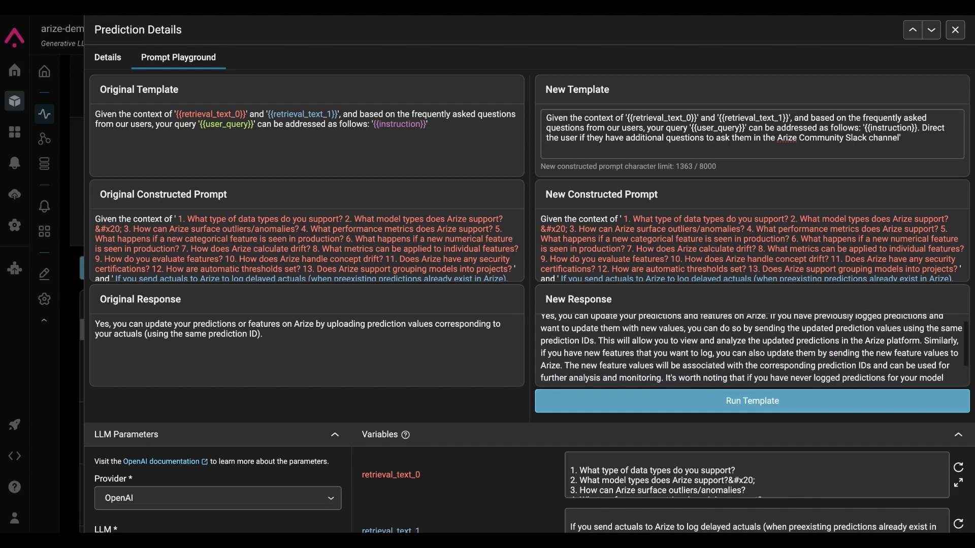
{"action": "scroll", "coordinate": [751, 350], "scroll_direction": "up", "scroll_amount": 1}
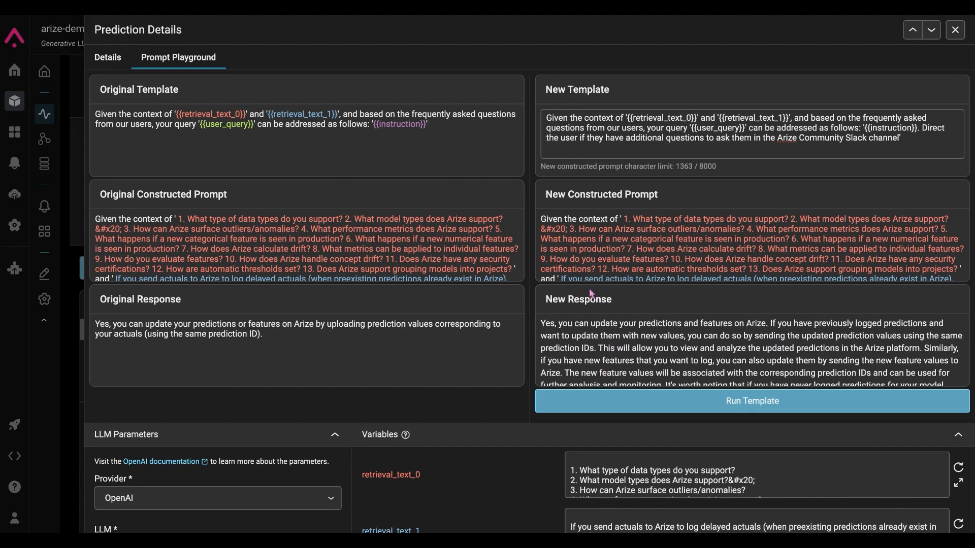
Rerun the new template with gpt-4 and highlight the new response's closing sentence about the Arize Community Slack channel
{"action": "scroll", "coordinate": [274, 410], "scroll_direction": "down", "scroll_amount": 1}
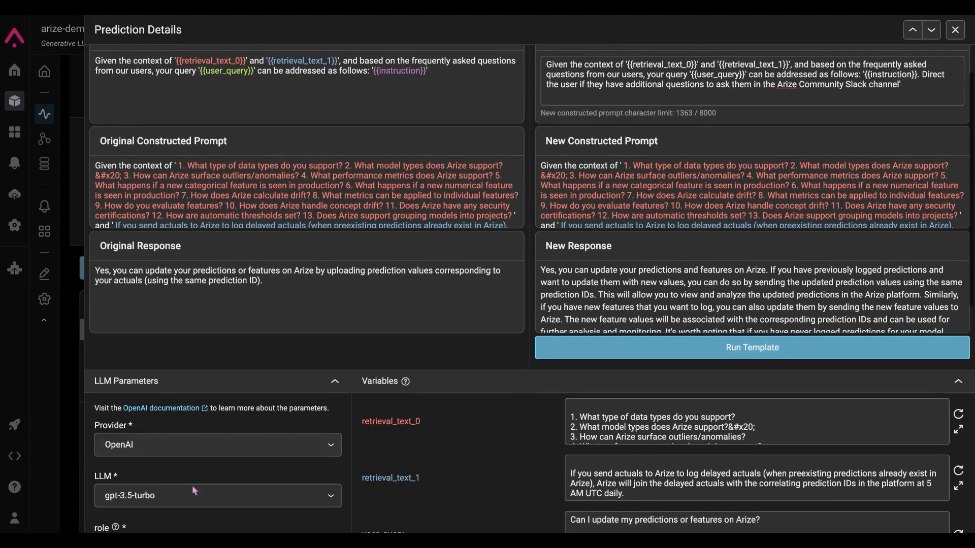
{"action": "left_click", "coordinate": [175, 504]}
{"action": "left_click", "coordinate": [166, 405]}
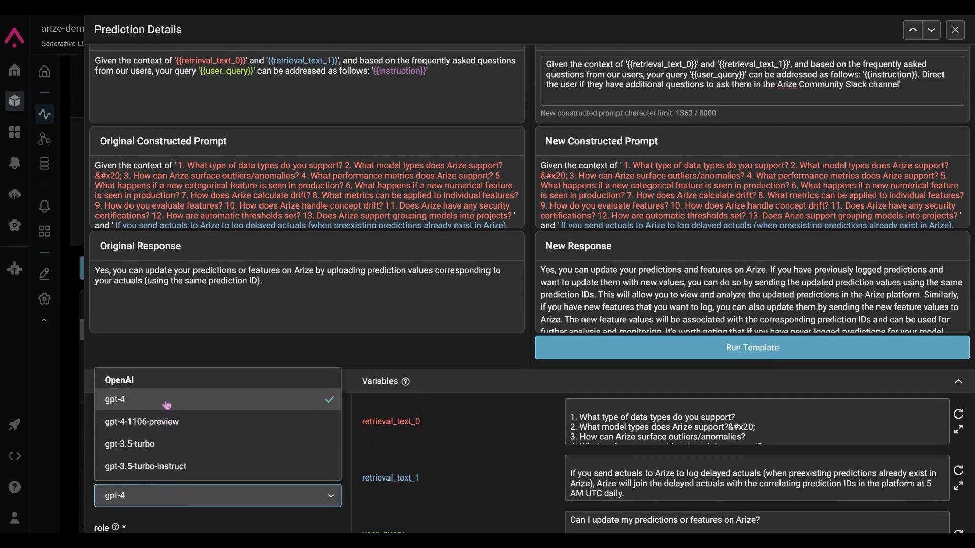
{"action": "left_click", "coordinate": [610, 348]}
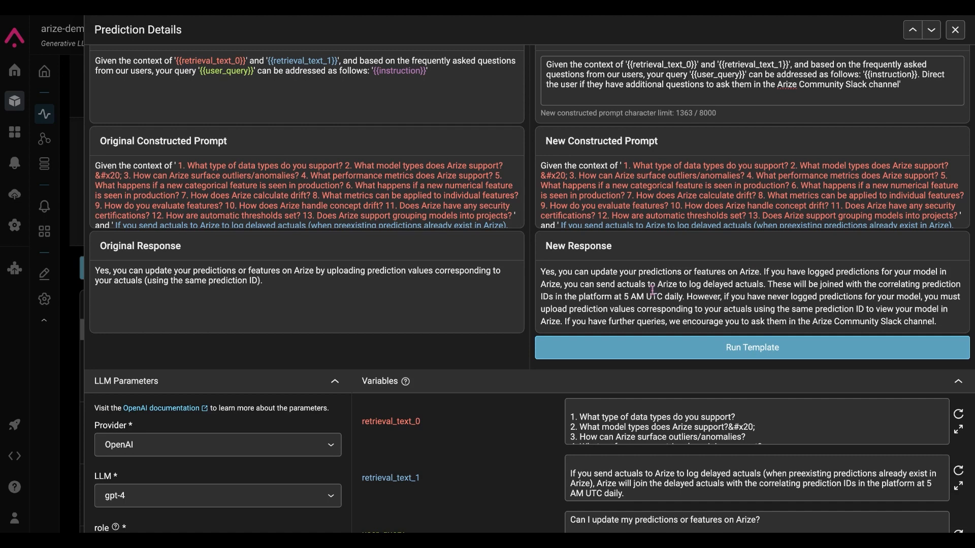
{"action": "scroll", "coordinate": [652, 291], "scroll_direction": "down", "scroll_amount": 1}
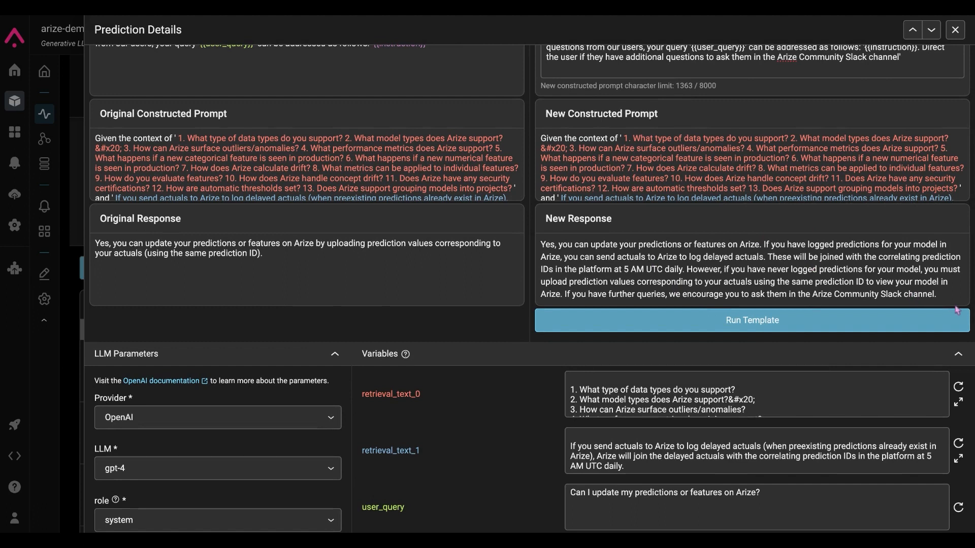
{"action": "left_click_drag", "start_coordinate": [955, 297], "coordinate": [556, 294]}
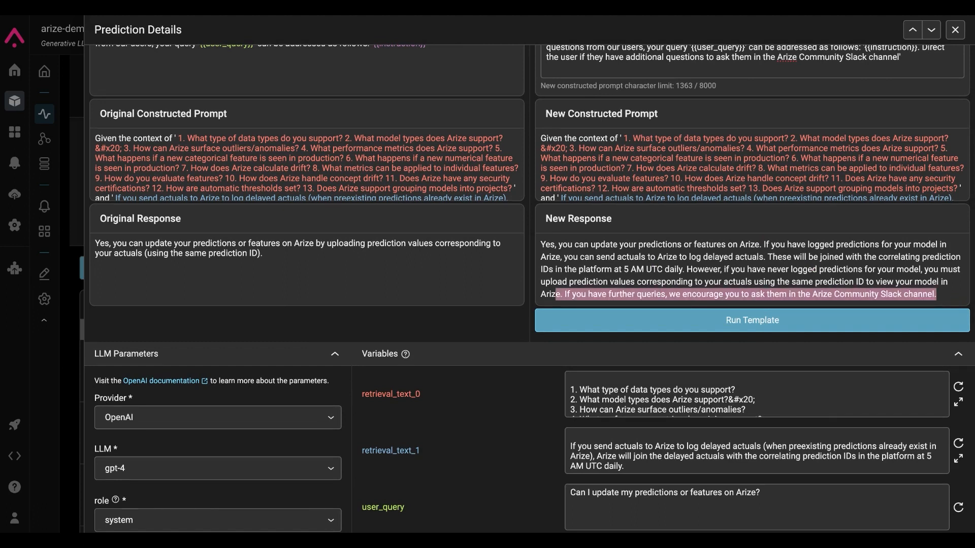